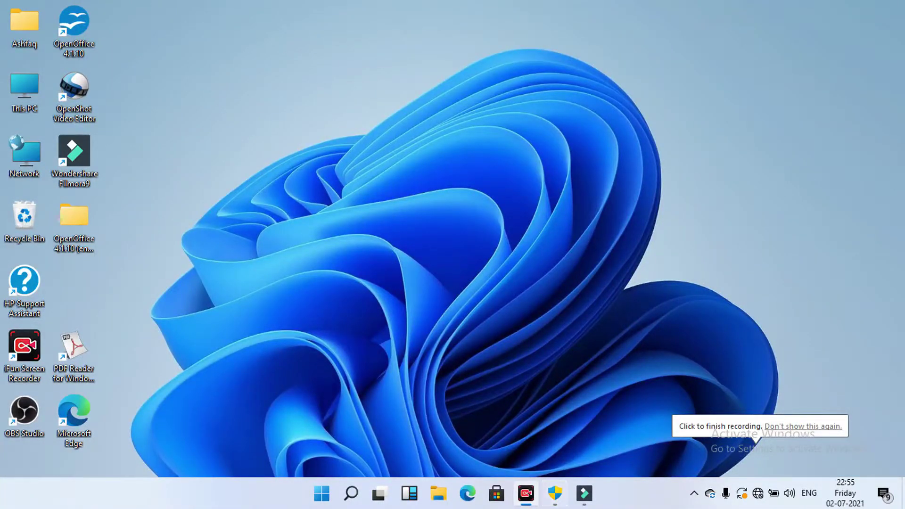
Open the Start menu with the Windows key
key(super)
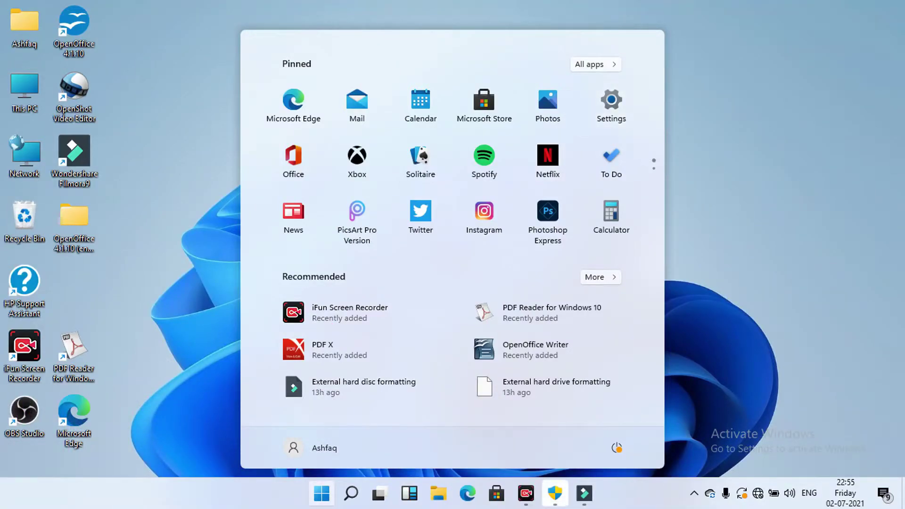
Launch Settings with Win+I and go to the Privacy section's General page
key(super+i)
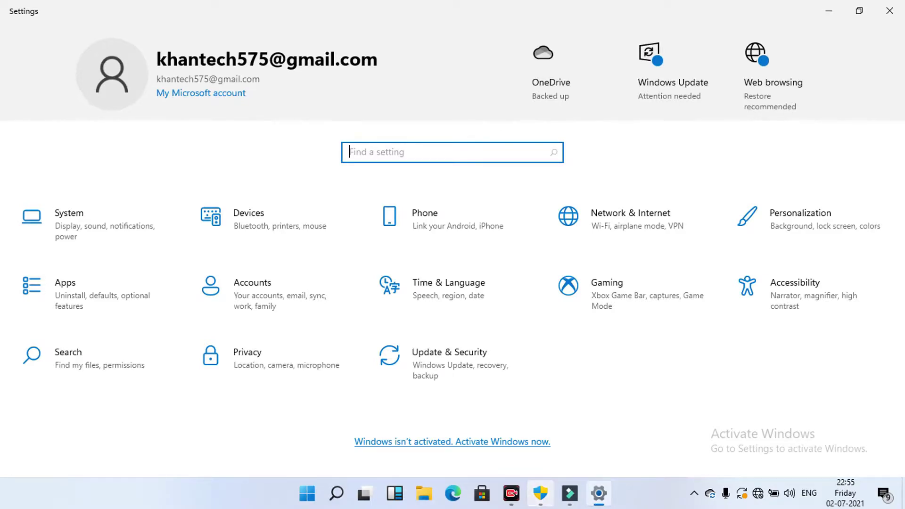
click(273, 363)
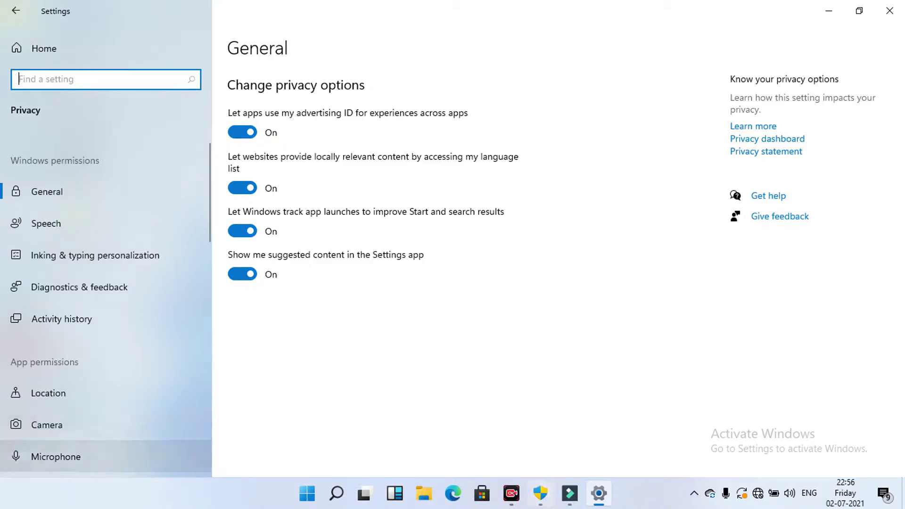
Open the Microphone privacy page and scroll down to the per-app access list
click(56, 456)
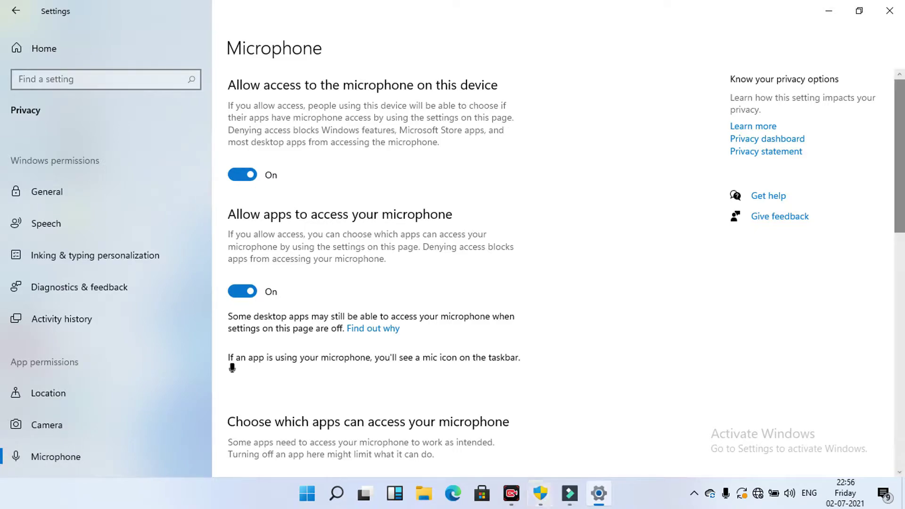
scroll(566, 269, down, 3)
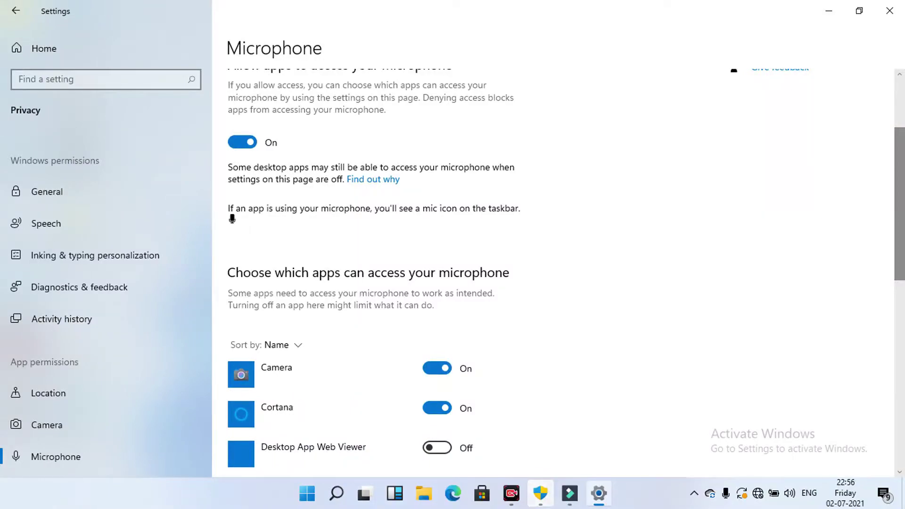
scroll(556, 269, down, 4)
scroll(556, 268, up, 3)
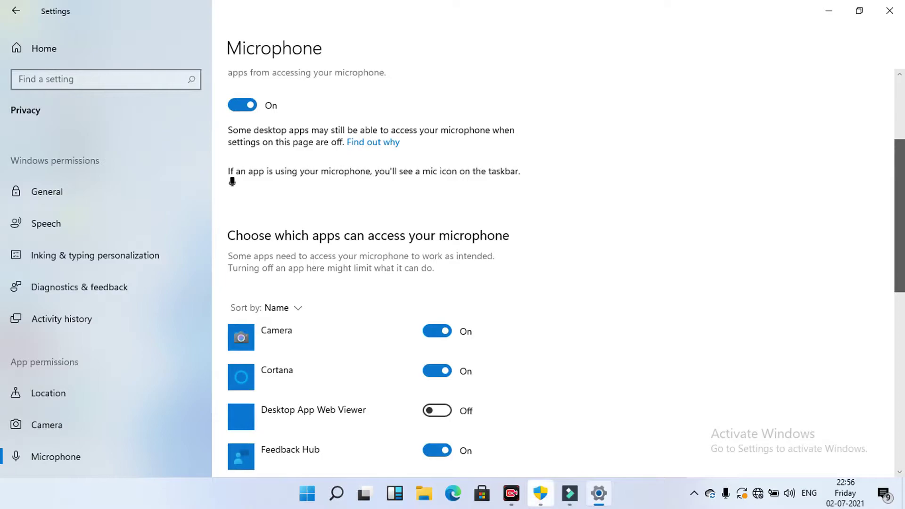
scroll(556, 273, down, 2)
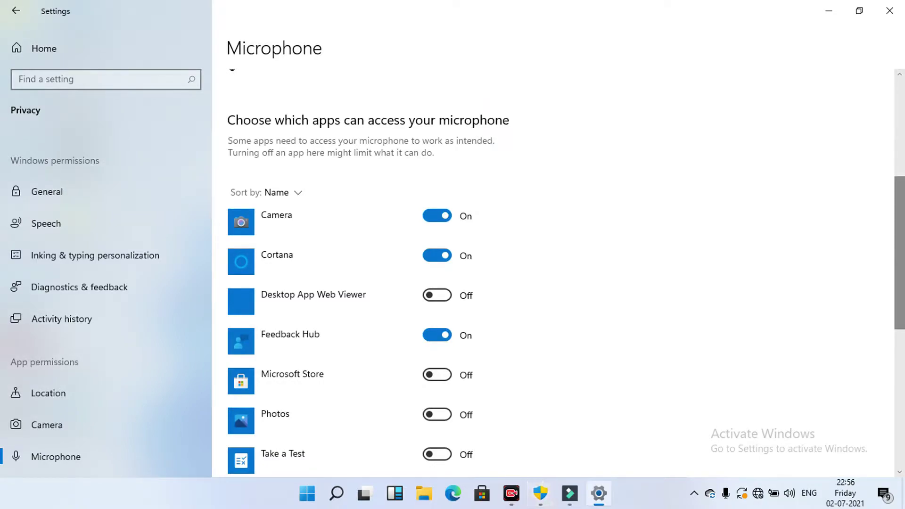
scroll(556, 273, down, 2)
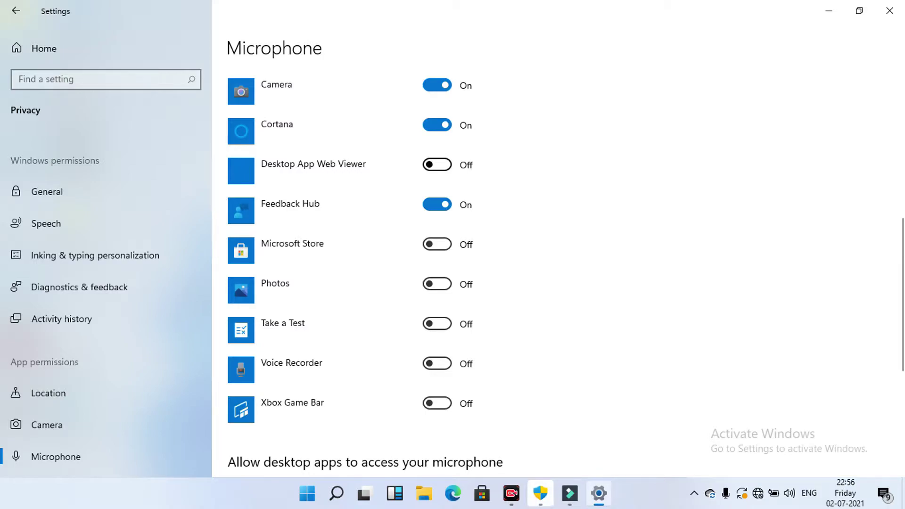
Allow microphone for Desktop App Web Viewer, Voice Recorder, Take a Test, Photos and Microsoft Store
click(437, 165)
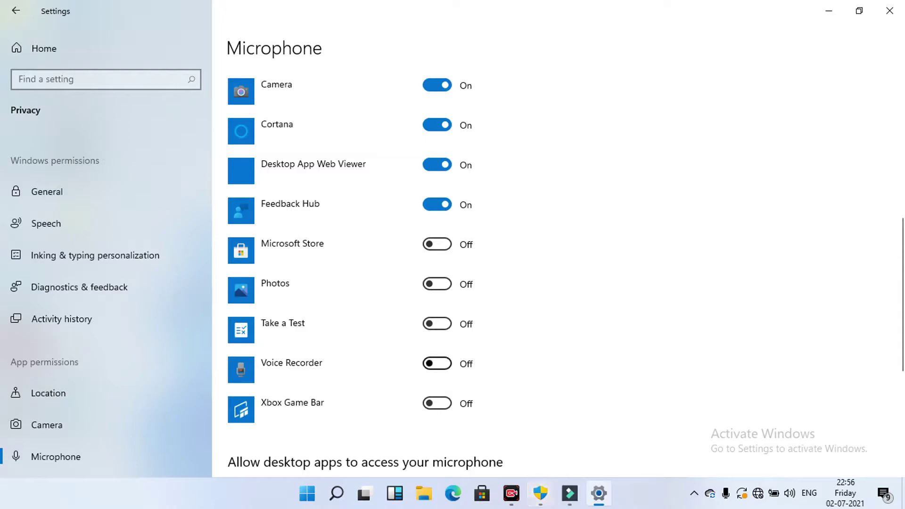
click(436, 363)
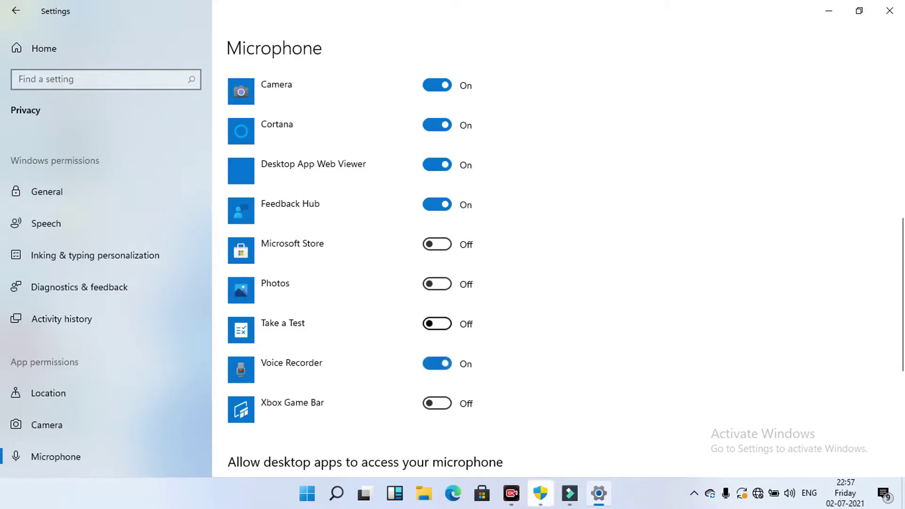
click(436, 324)
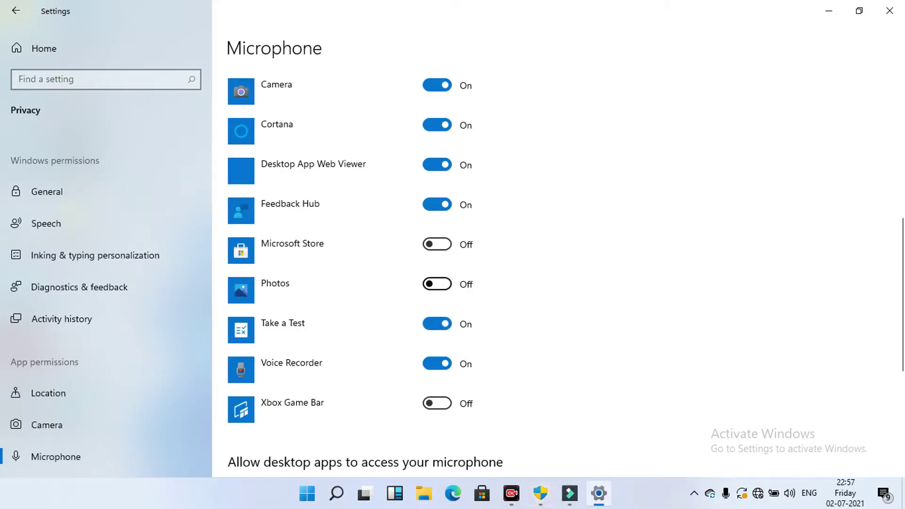
click(437, 284)
click(437, 244)
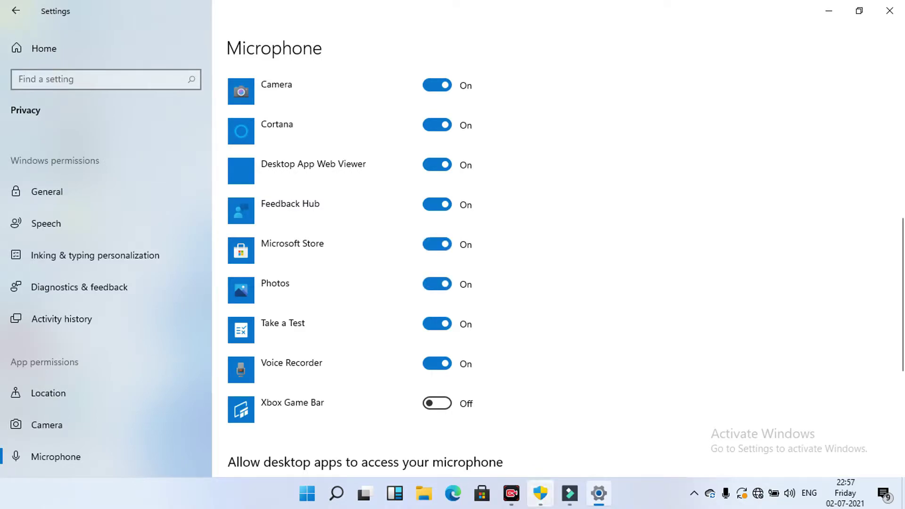
scroll(566, 271, down, 2)
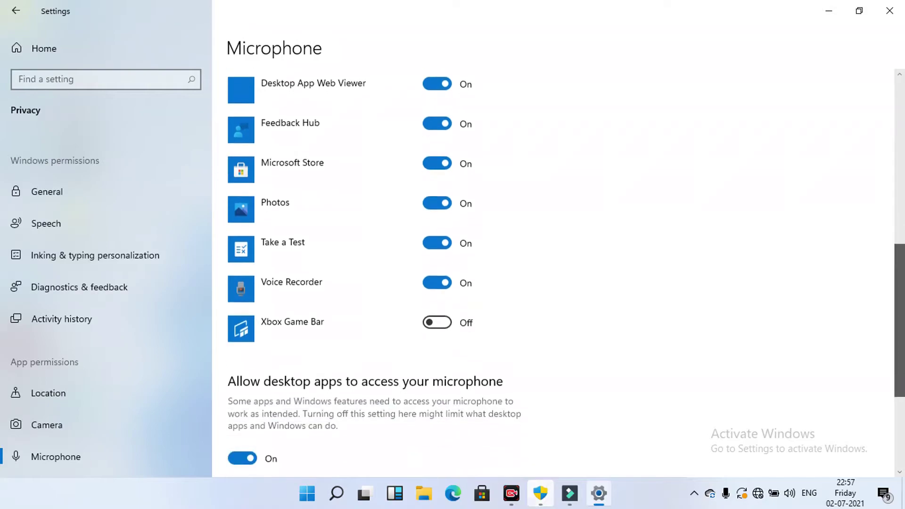
scroll(565, 271, down, 2)
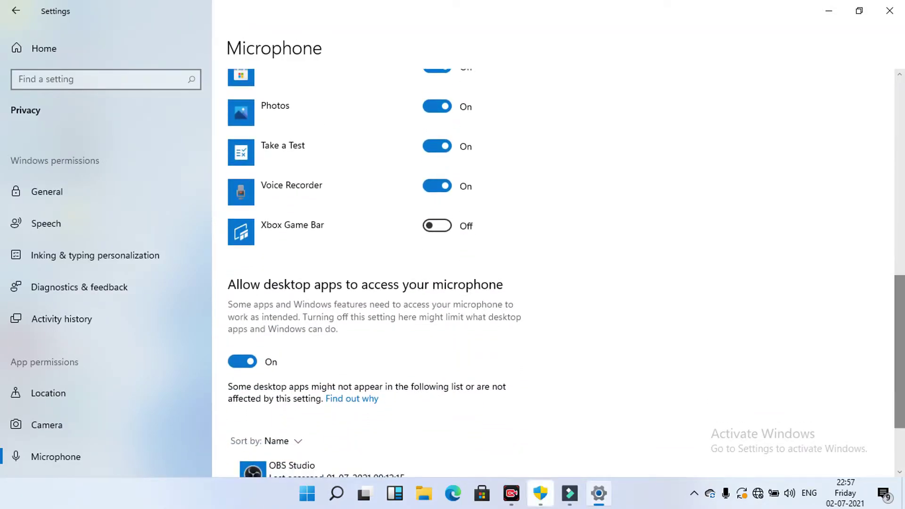
scroll(565, 272, down, 3)
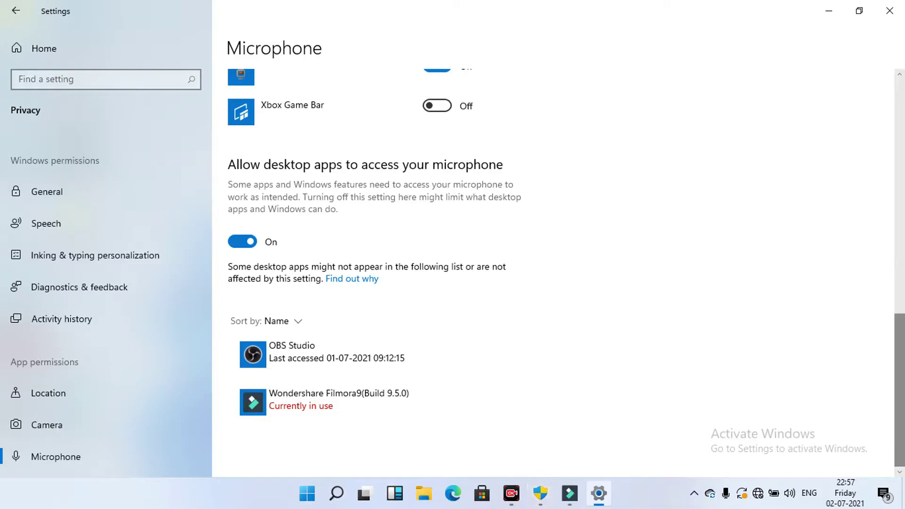
scroll(561, 267, up, 5)
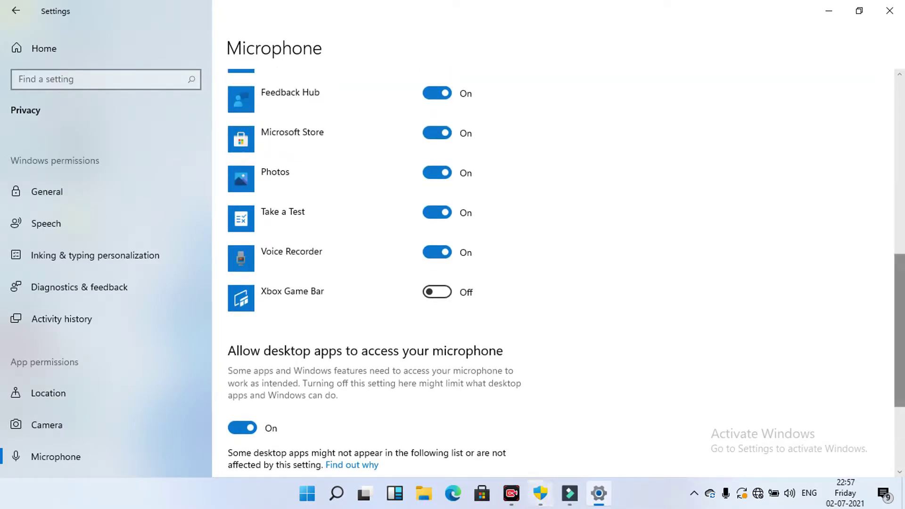
scroll(561, 267, up, 10)
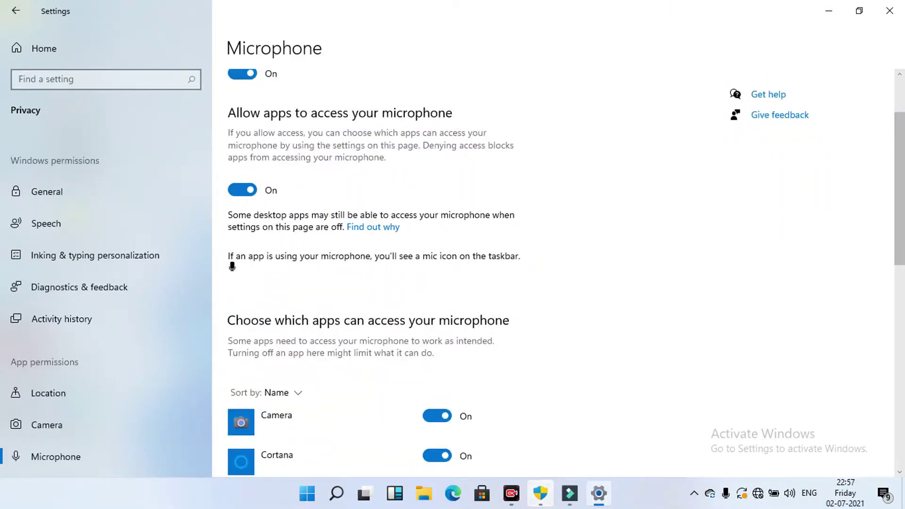
scroll(560, 267, up, 2)
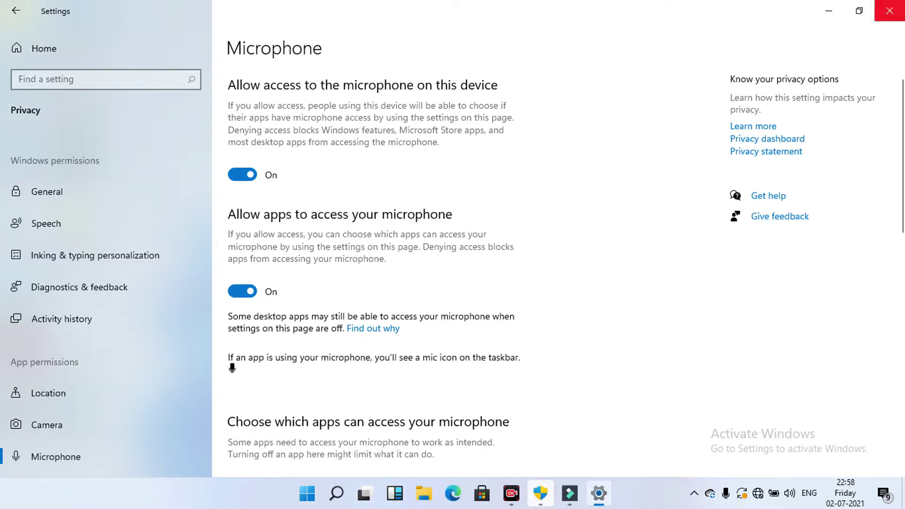
Close Settings and launch Control Panel by searching for 'control panel'
click(889, 10)
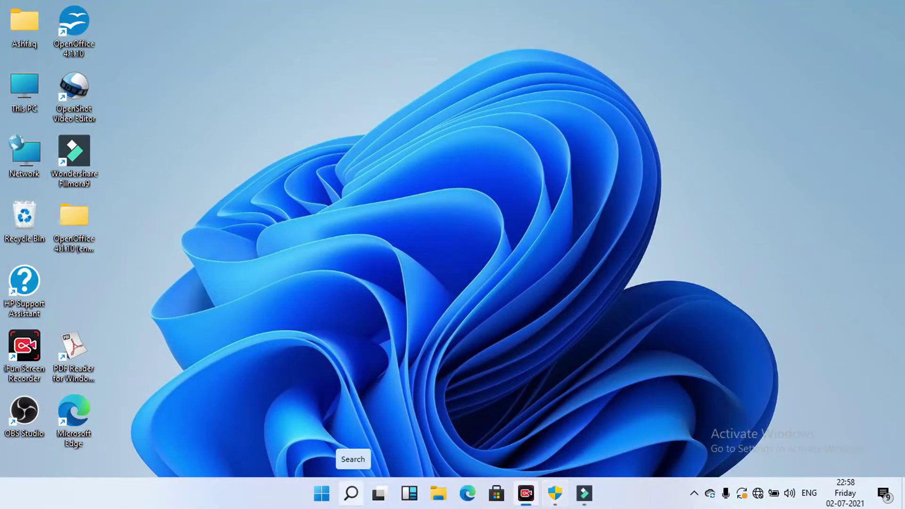
click(351, 493)
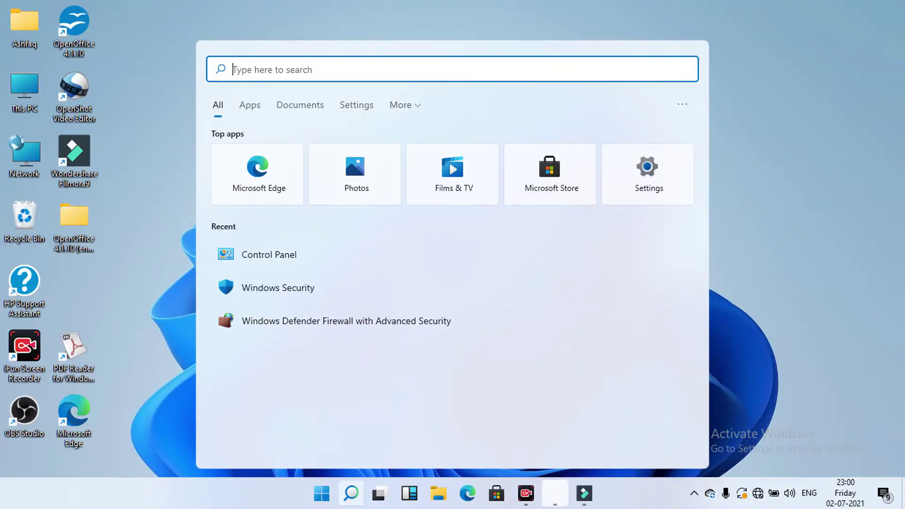
text(control )
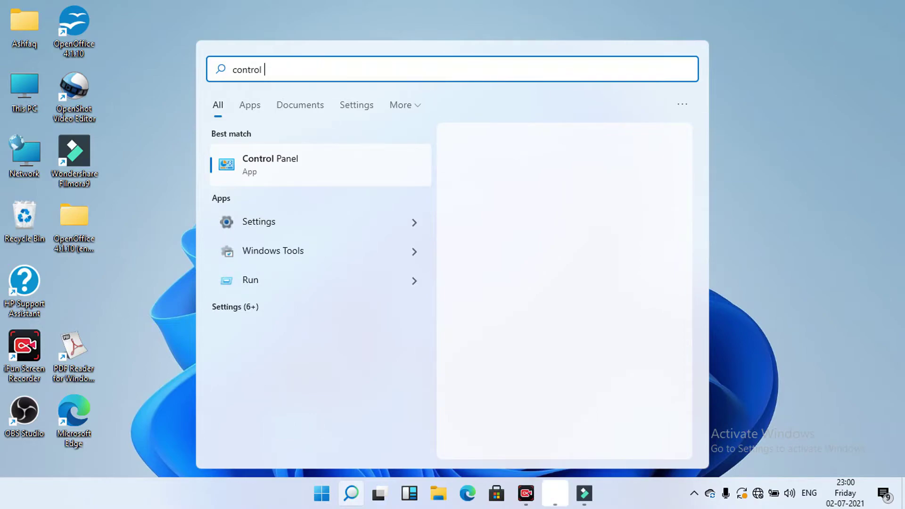
text(panel)
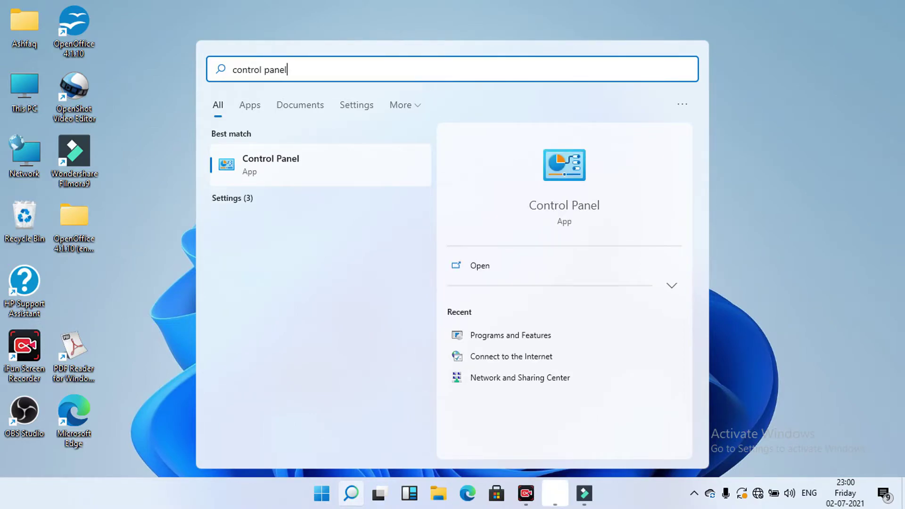
key(Return)
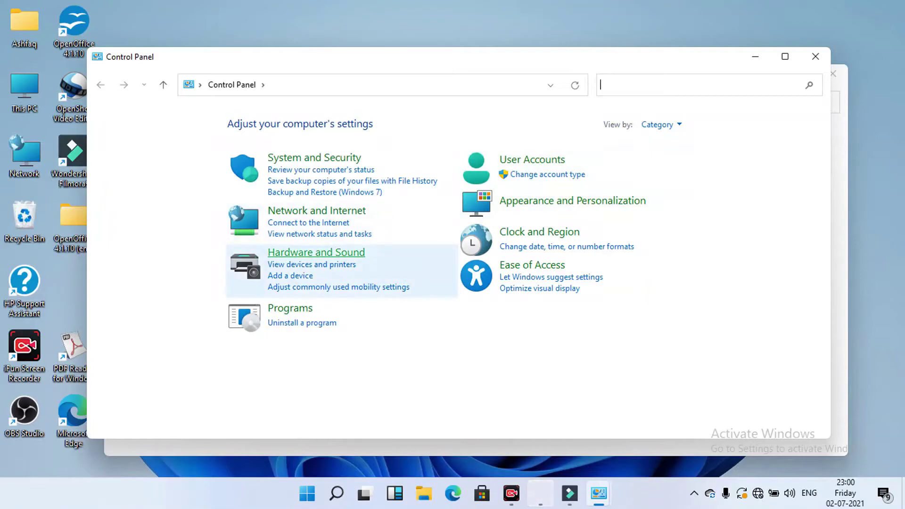
Go to Hardware and Sound and open the Sound dialog's Playback tab
click(340, 254)
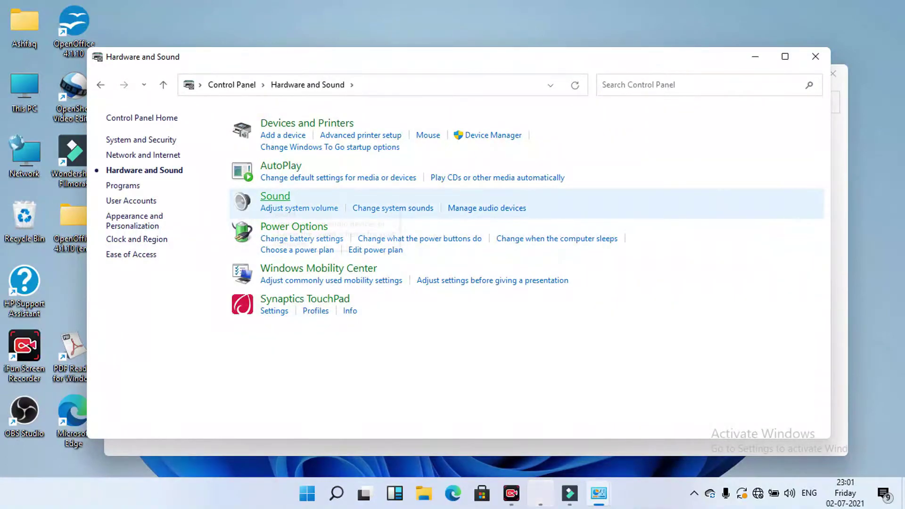
click(275, 196)
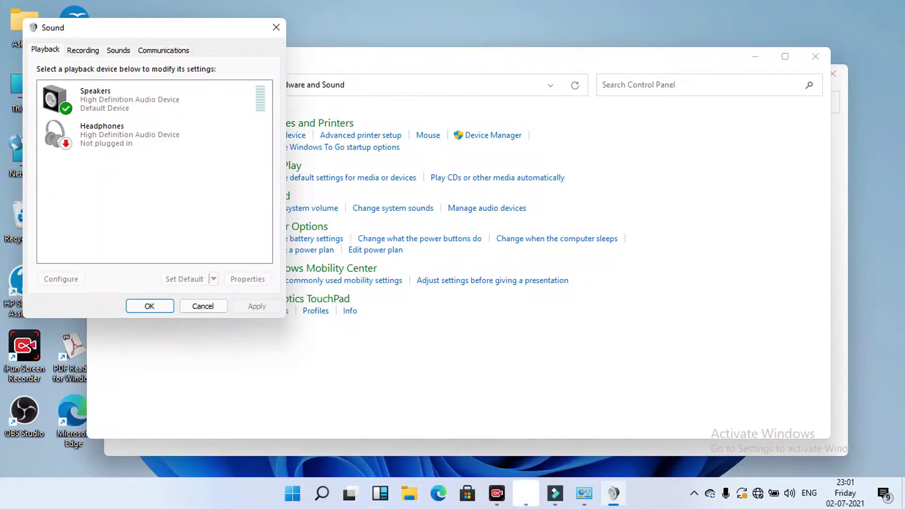
Open Headphones properties, keep device usage on 'Use this device (enable)', and confirm with OK
click(612, 276)
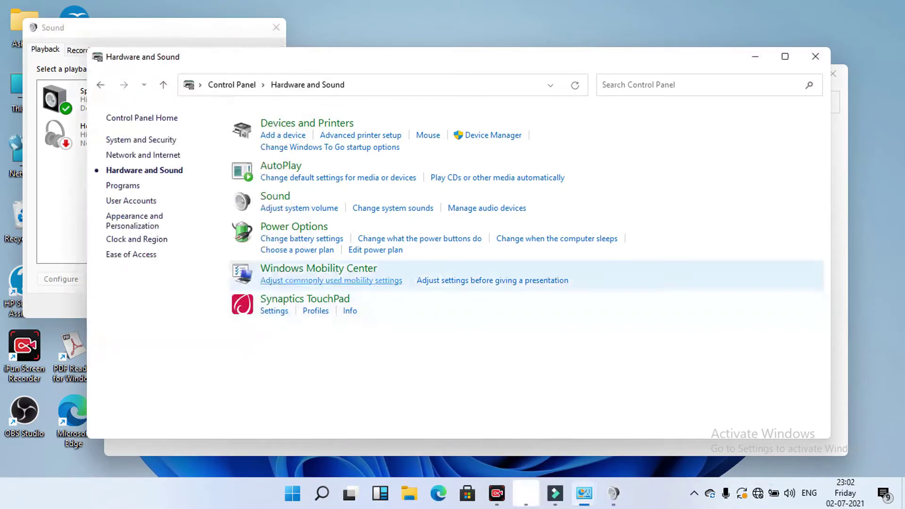
click(155, 28)
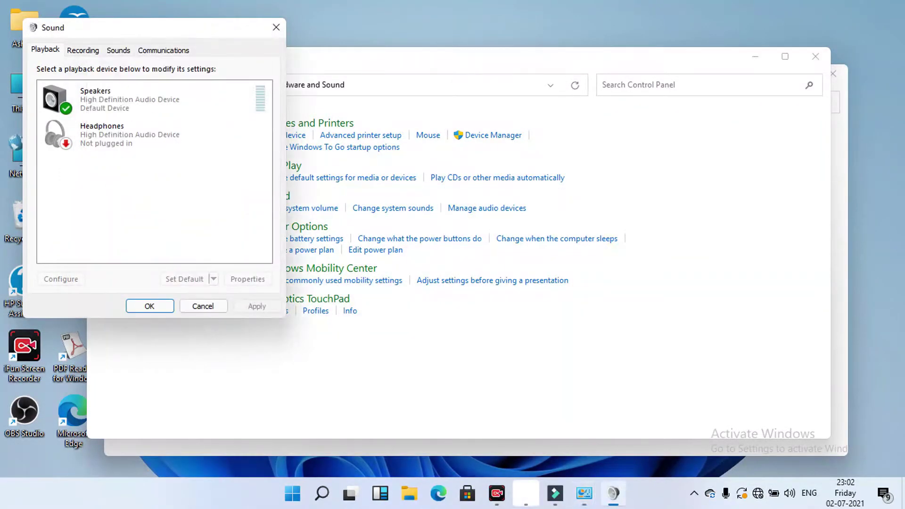
click(141, 135)
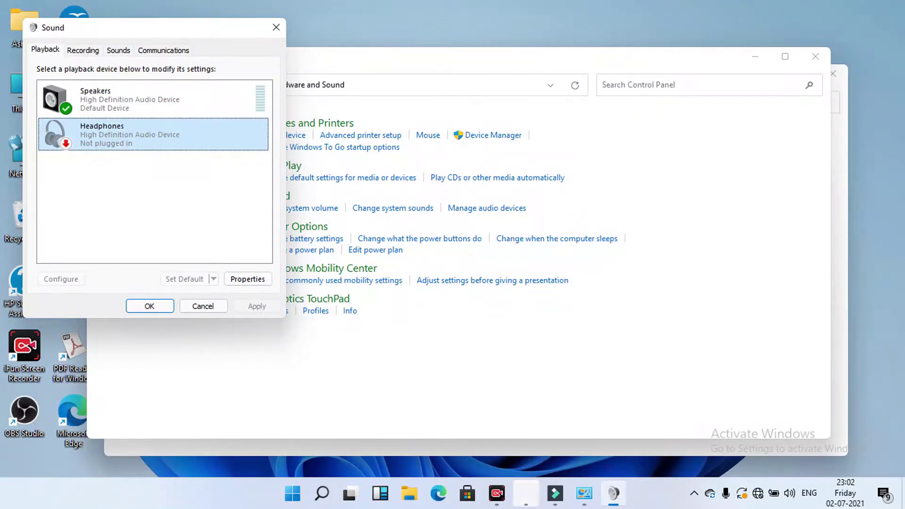
key(Tab)
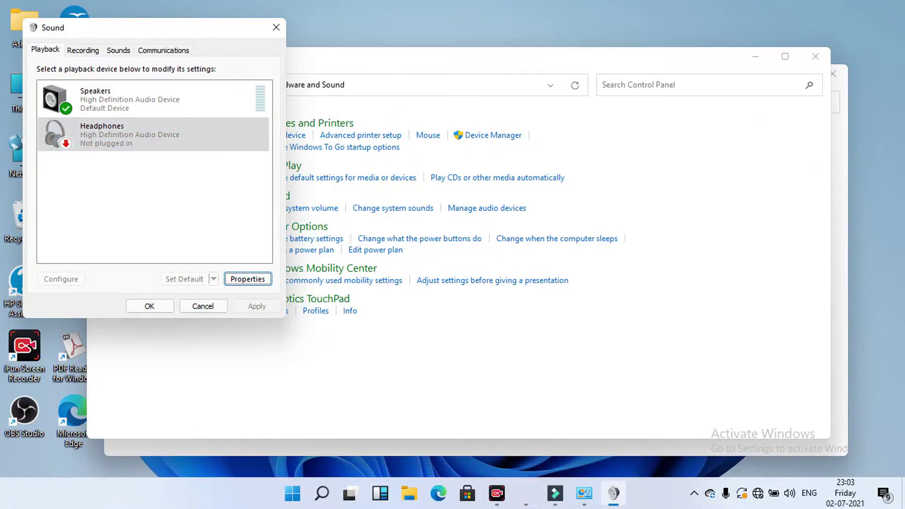
key(Return)
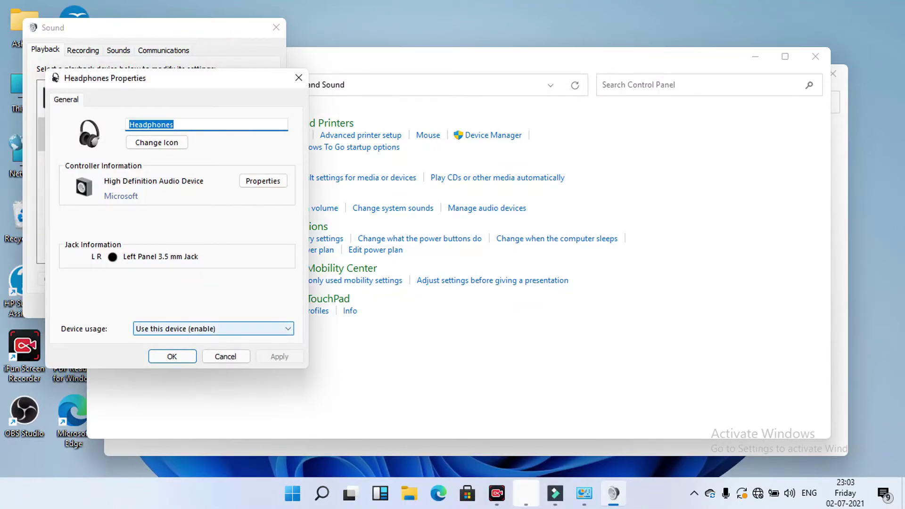
click(213, 329)
key(Return)
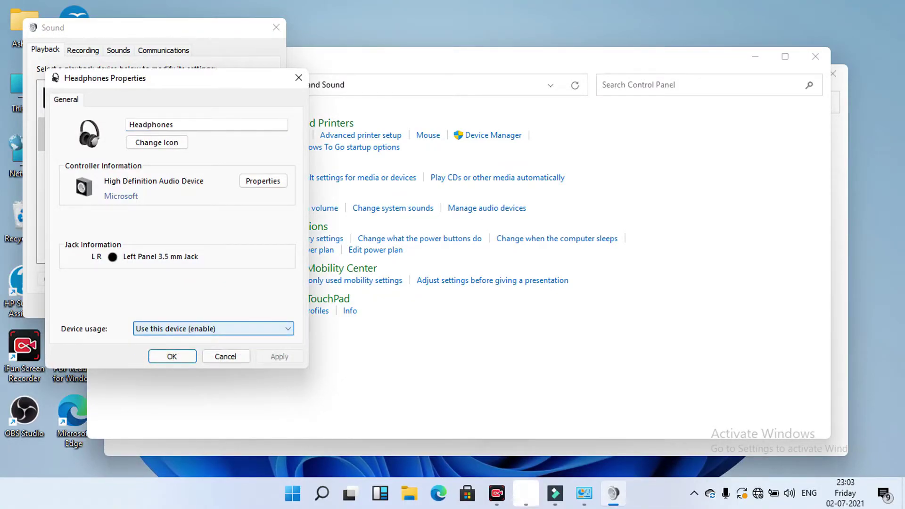
key(Tab)
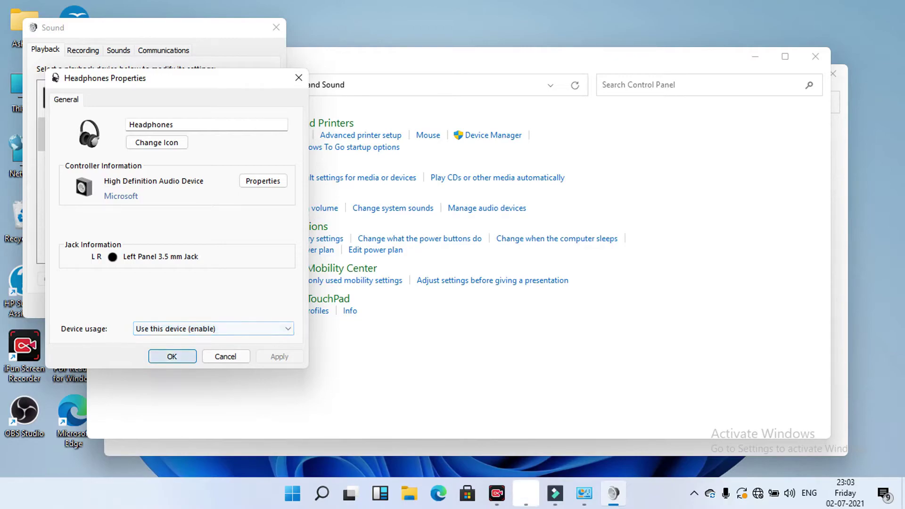
key(Return)
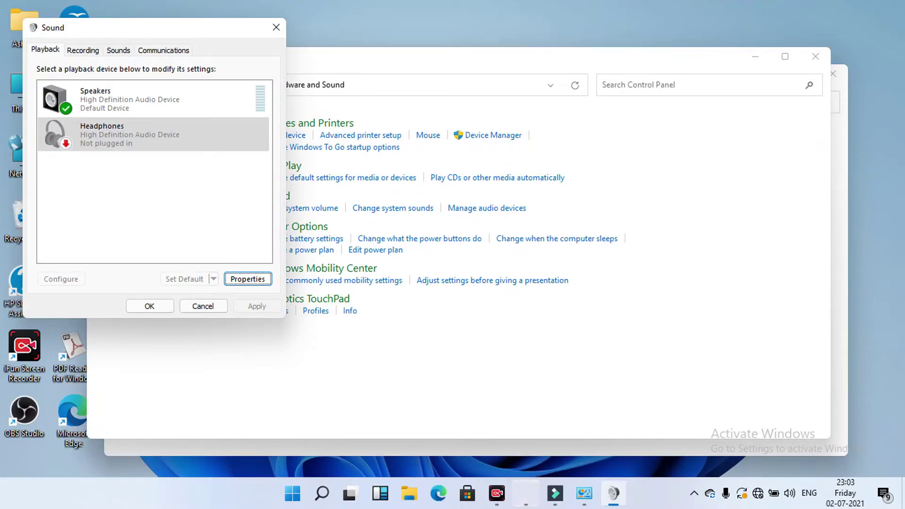
Cycle through the Sounds, Communications and Playback tabs, then close the Sound dialog
key(ctrl+Tab)
key(ctrl+Tab)
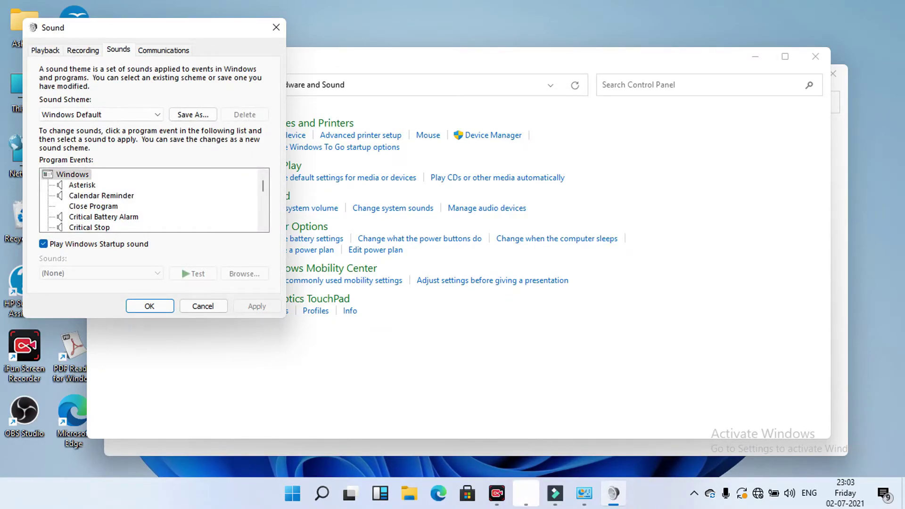
key(ctrl+Tab)
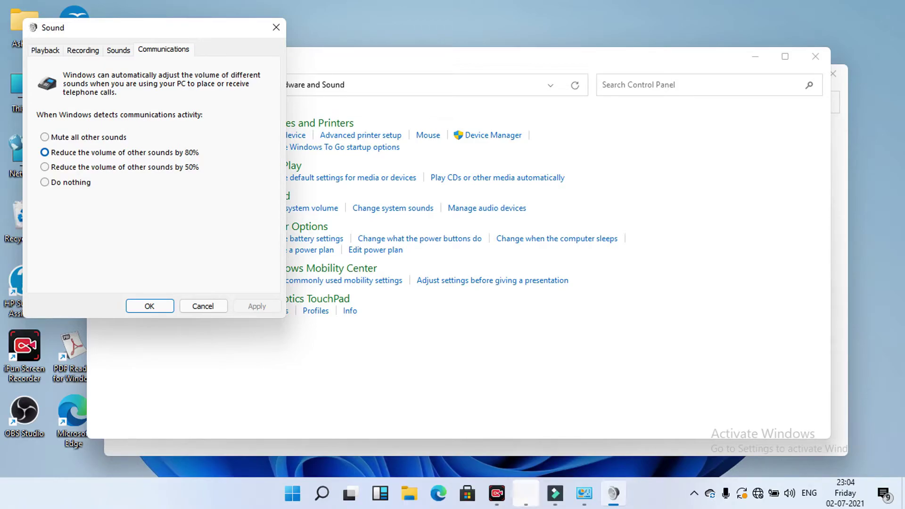
key(ctrl+Tab)
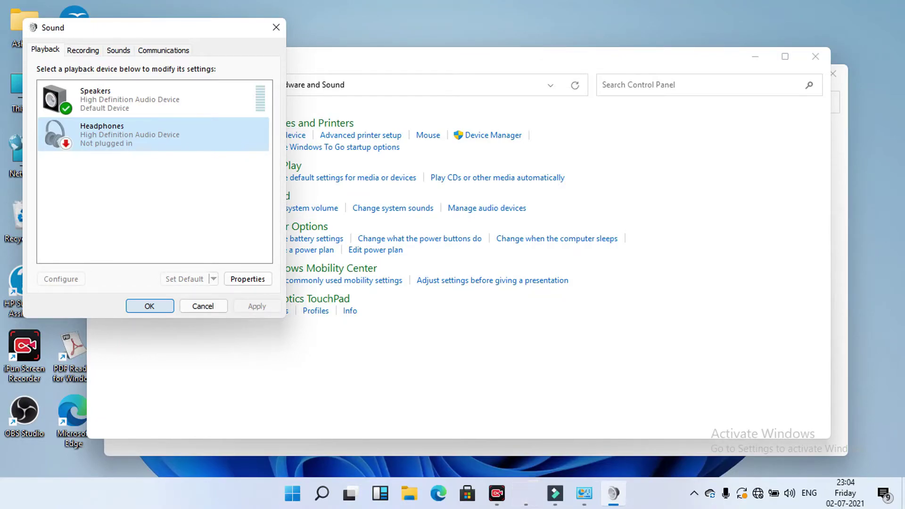
key(Return)
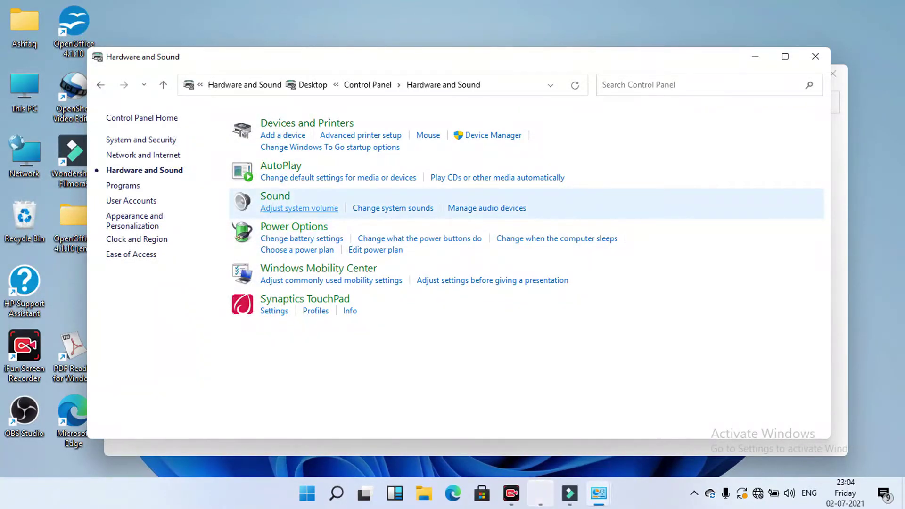
Open the volume mixer and the system sounds settings from Hardware and Sound
click(299, 208)
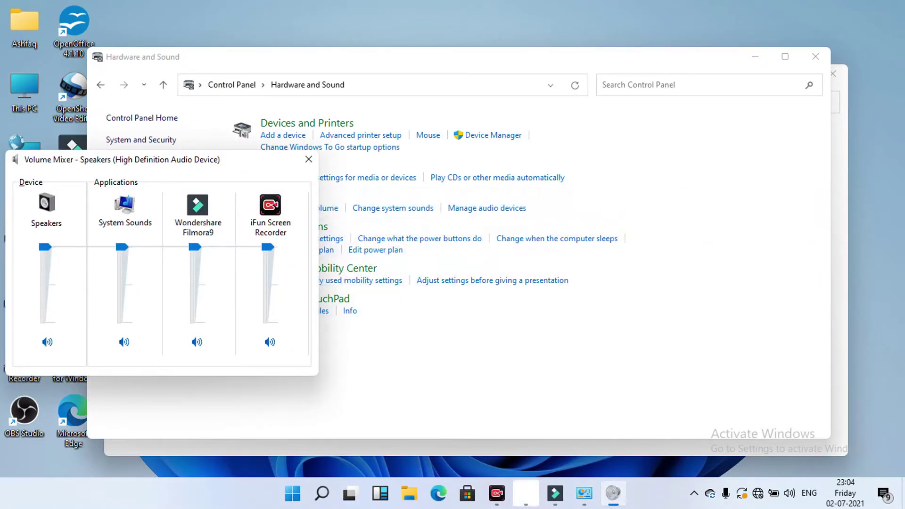
click(472, 340)
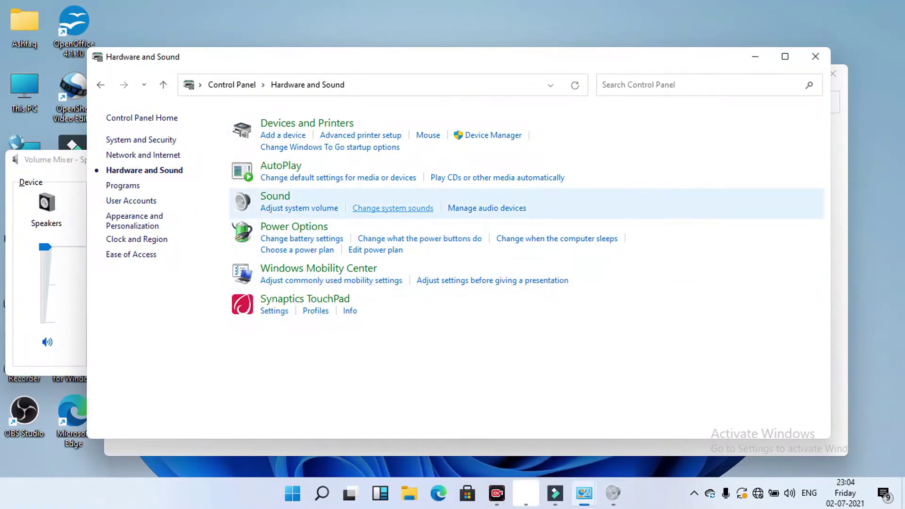
click(393, 208)
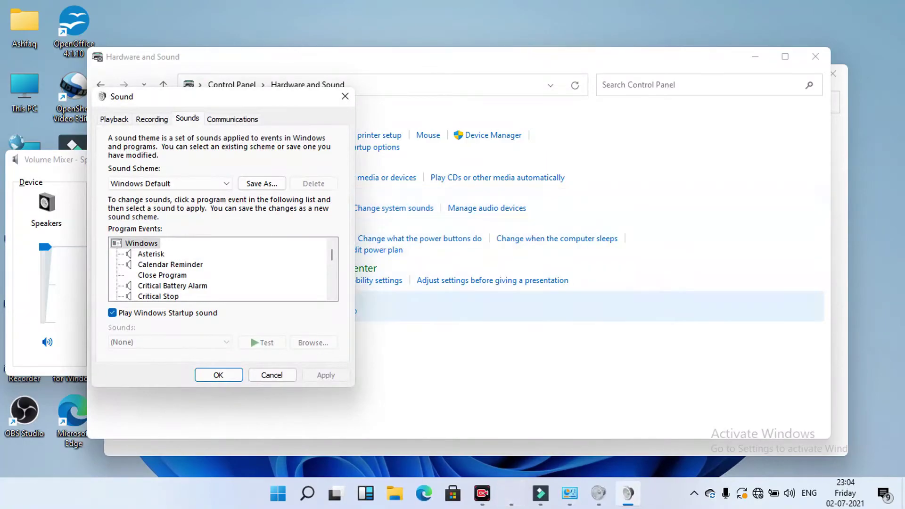
key(Escape)
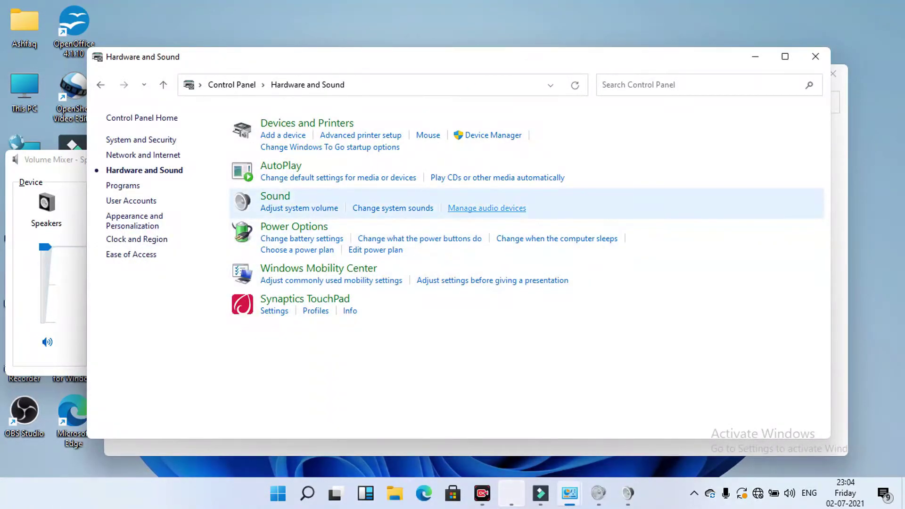
Close the volume mixer and extra Control Panel window, leaving the Sound dialog's Playback list open
click(487, 208)
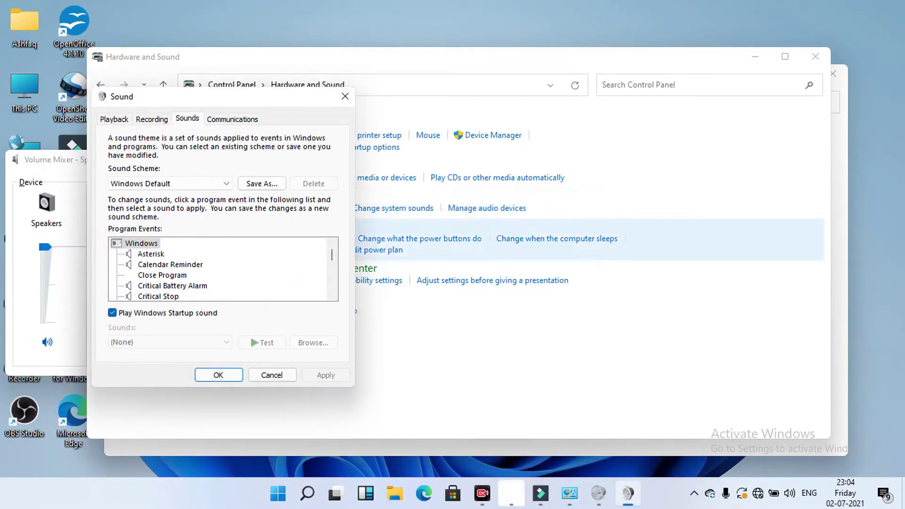
key(Escape)
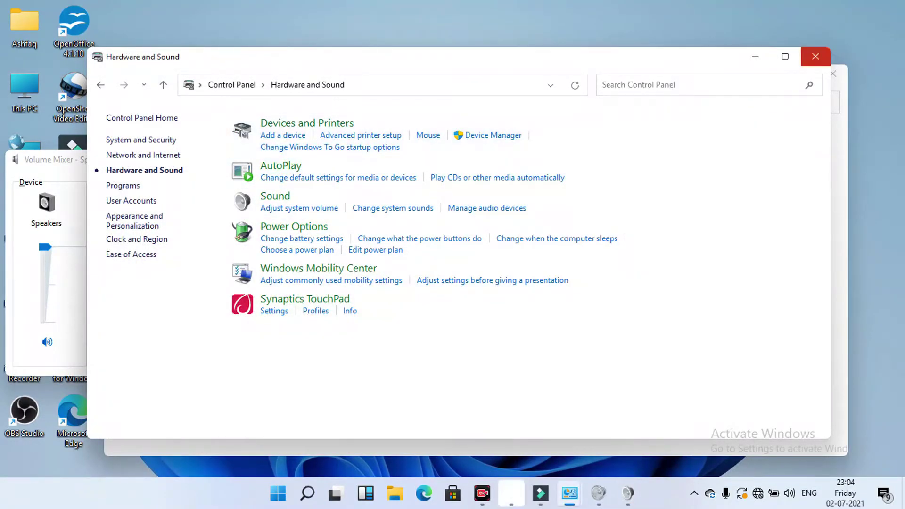
click(815, 57)
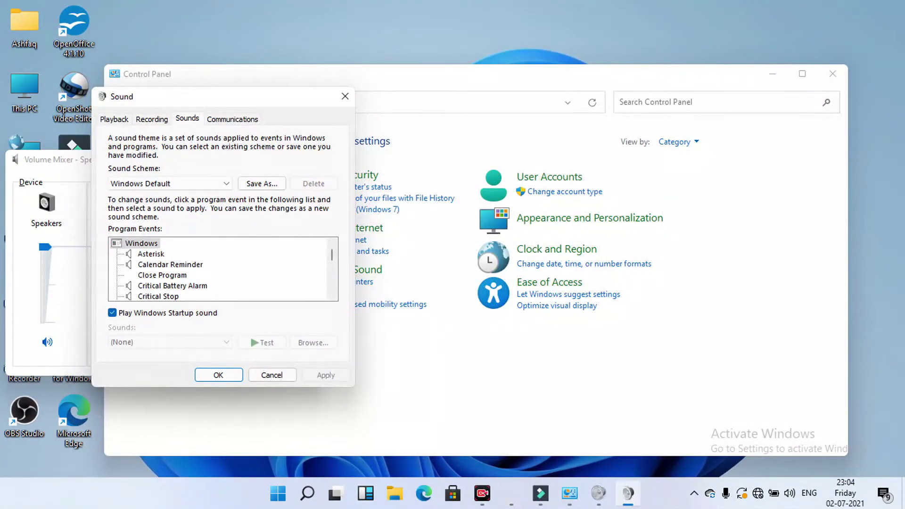
click(345, 96)
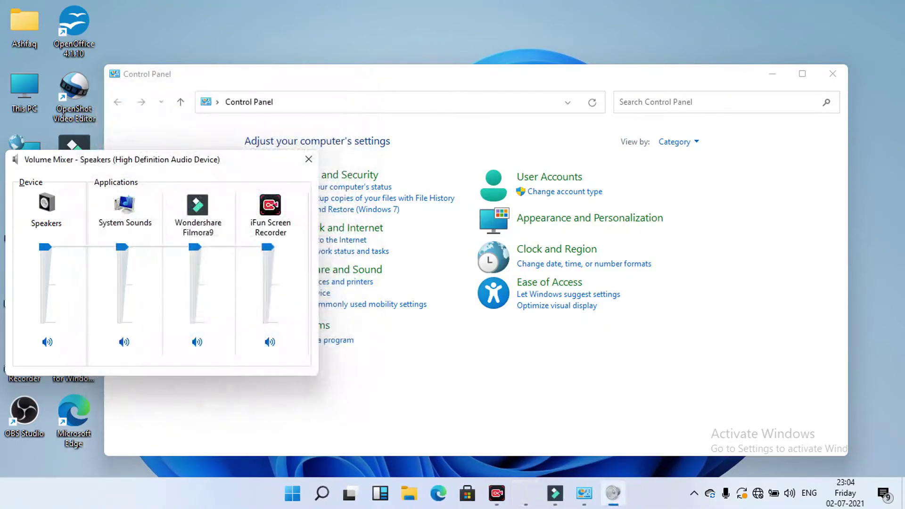
click(308, 159)
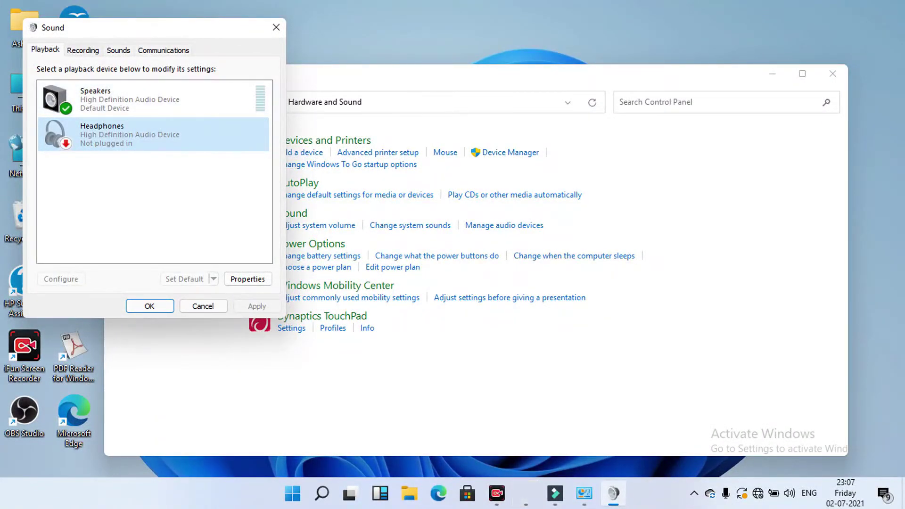
key(ctrl+Tab)
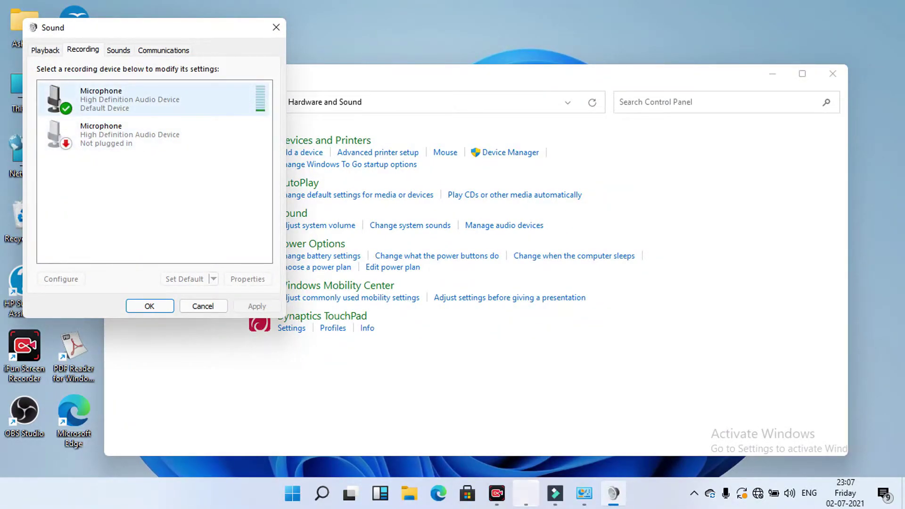
double_click(142, 99)
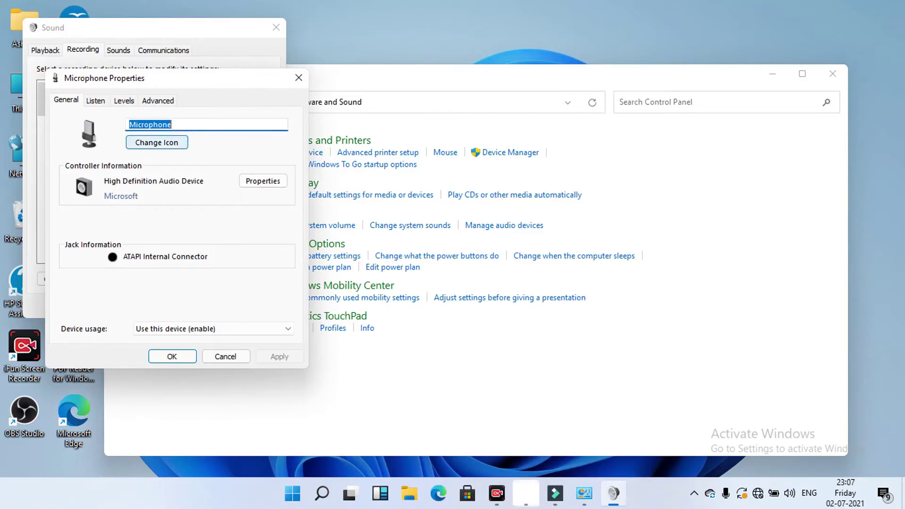
click(157, 142)
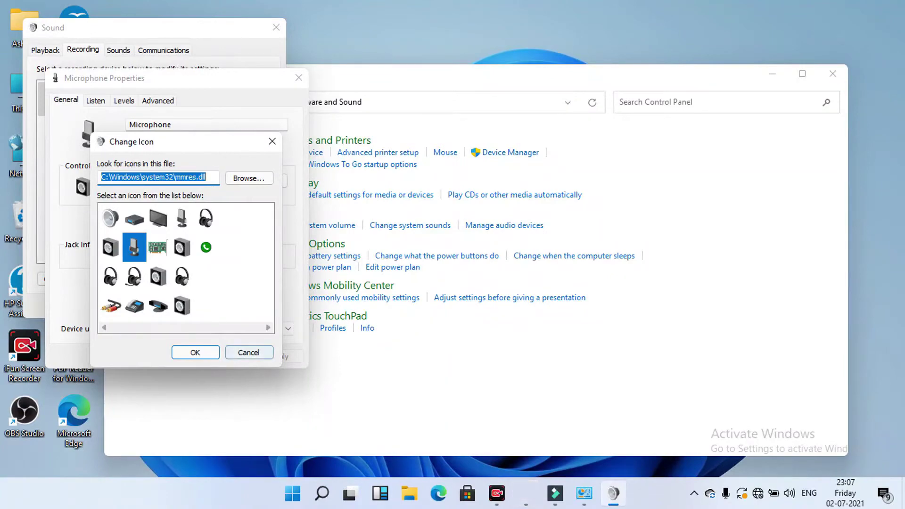
key(Return)
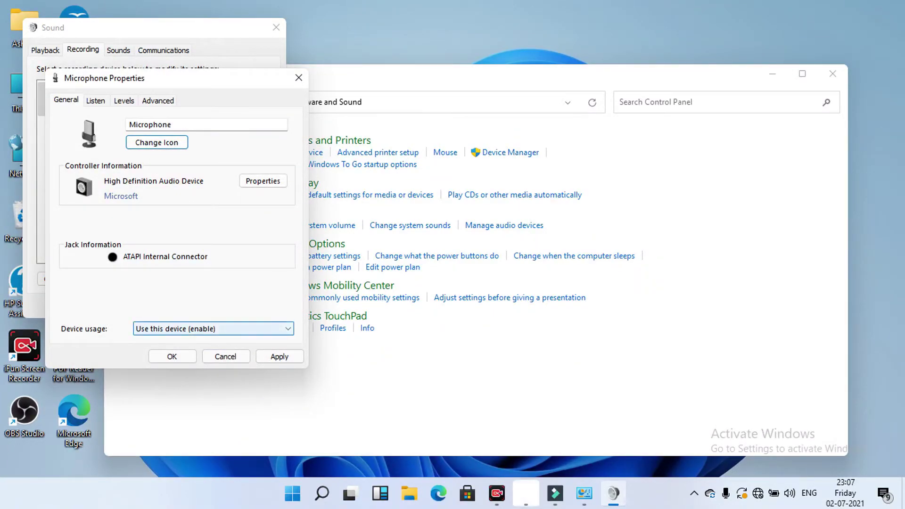
key(alt+Down)
key(Return)
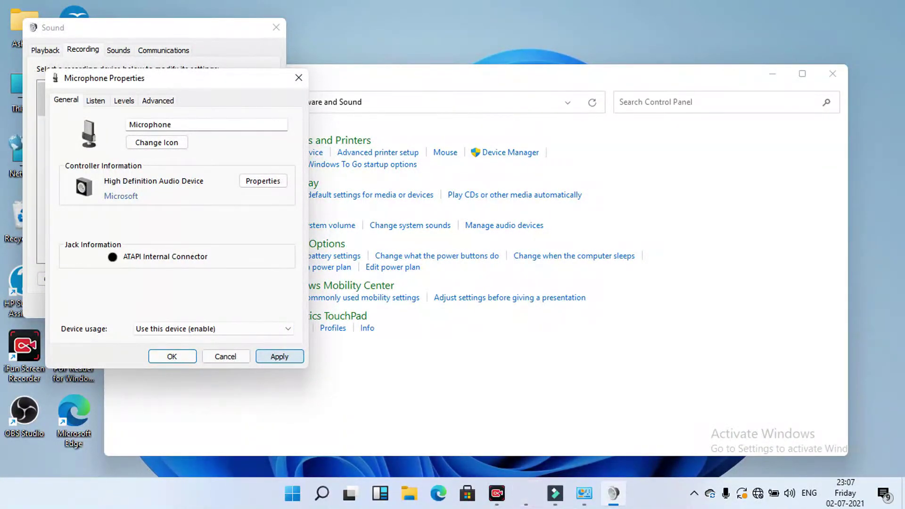
Raise the Microphone level to 100 on the Levels tab, apply it, and close Microphone Properties
click(124, 100)
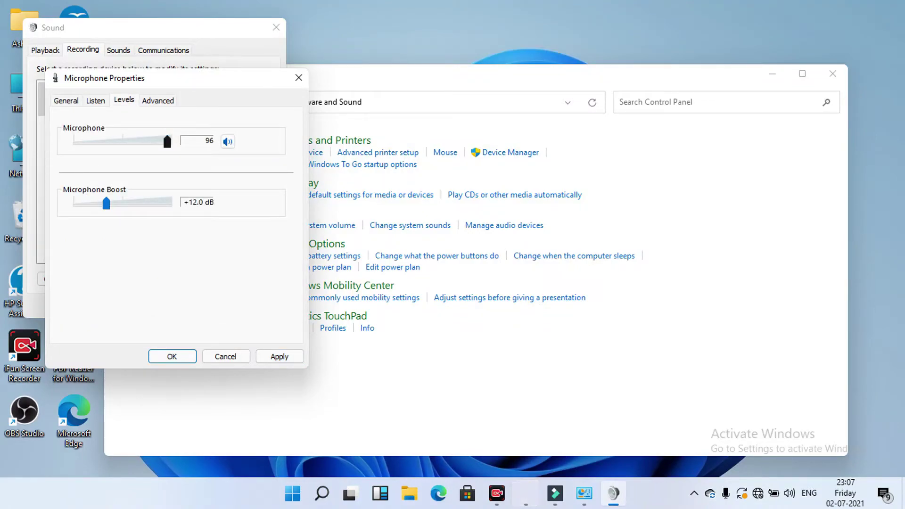
drag(167, 141, 171, 142)
click(279, 356)
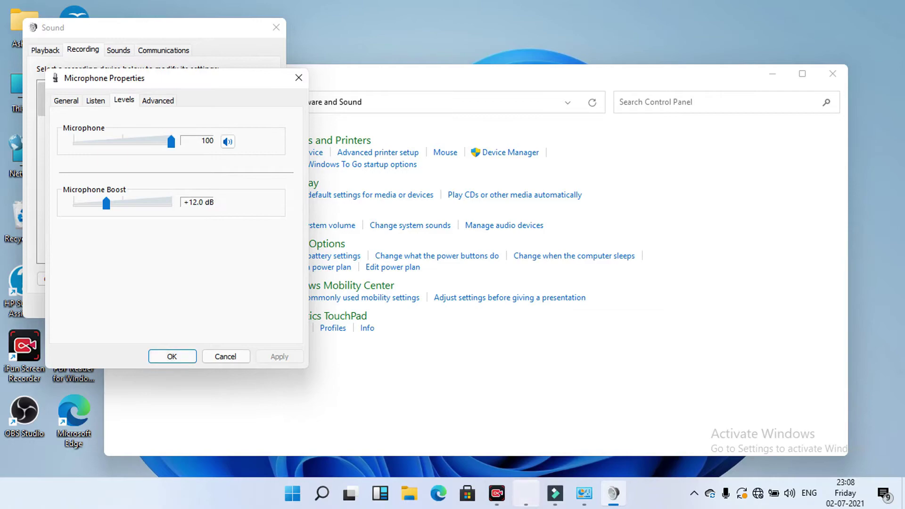
click(157, 100)
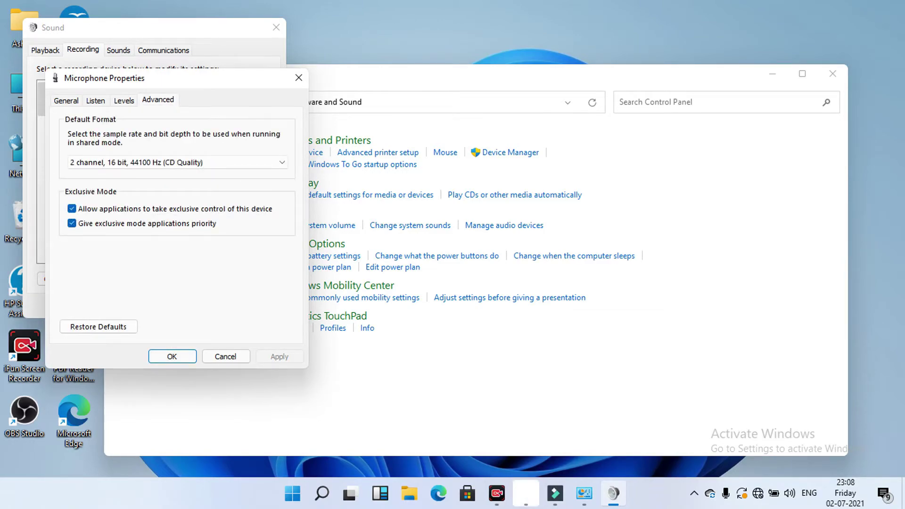
key(Return)
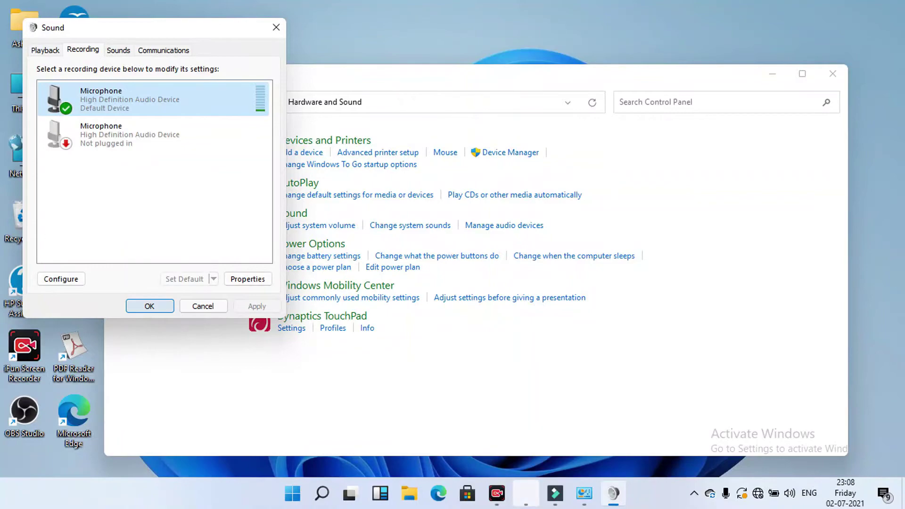
Close Sound and Control Panel, then reopen Sound via Search and Hardware and Sound
key(Return)
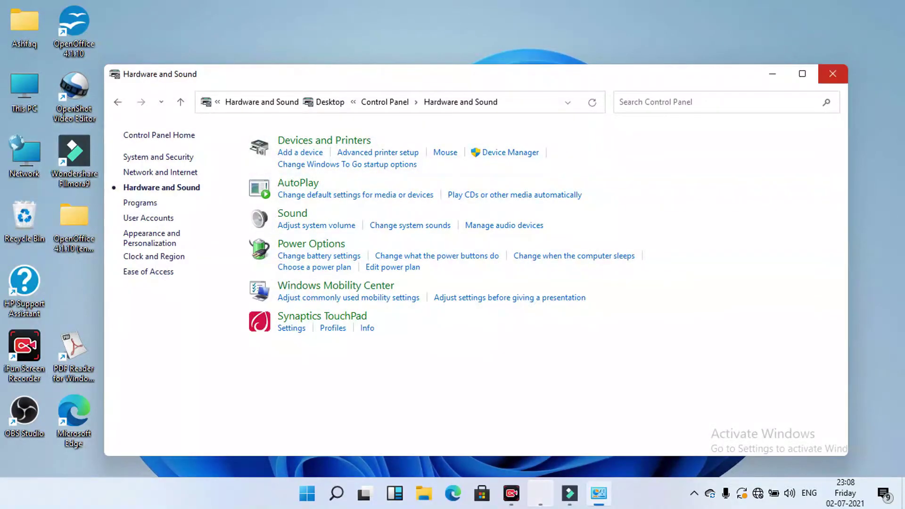
click(832, 74)
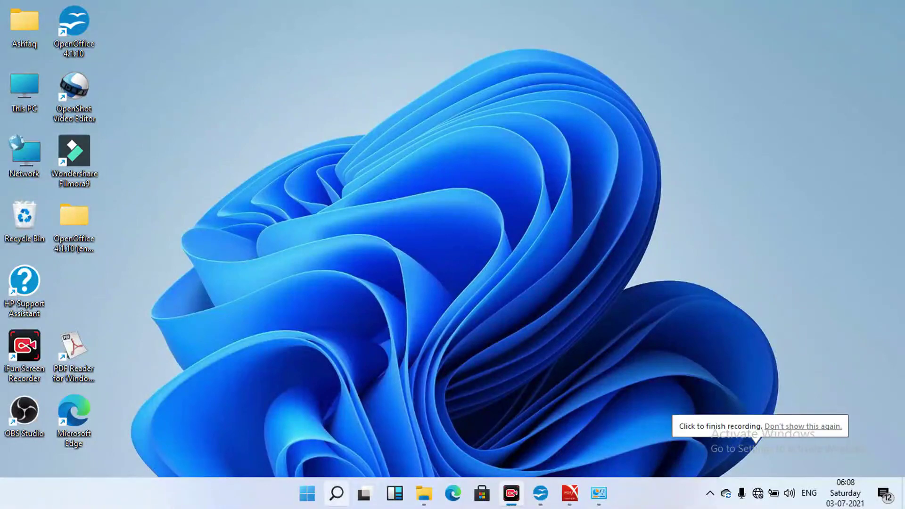
click(336, 493)
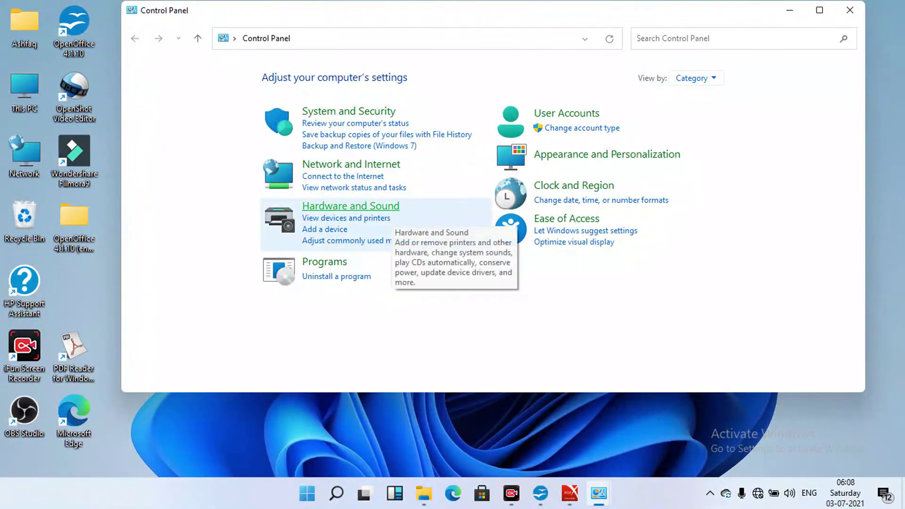
click(377, 206)
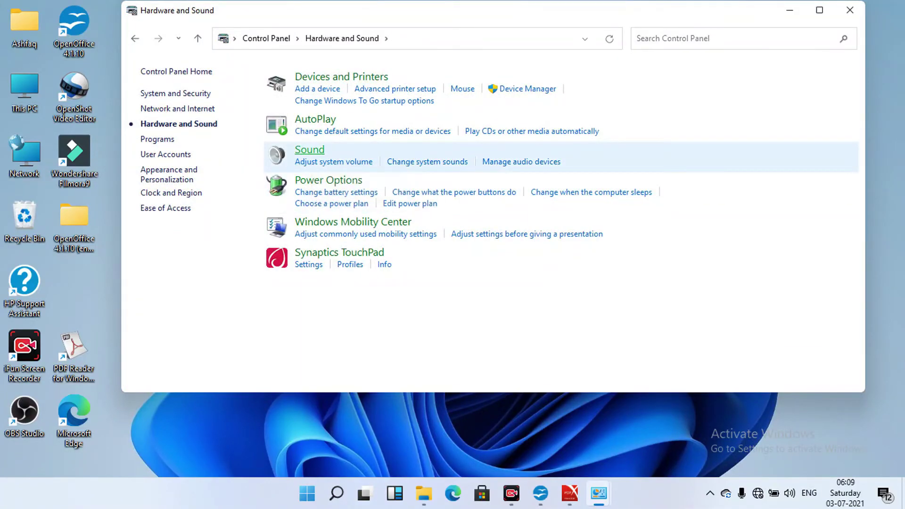
click(310, 149)
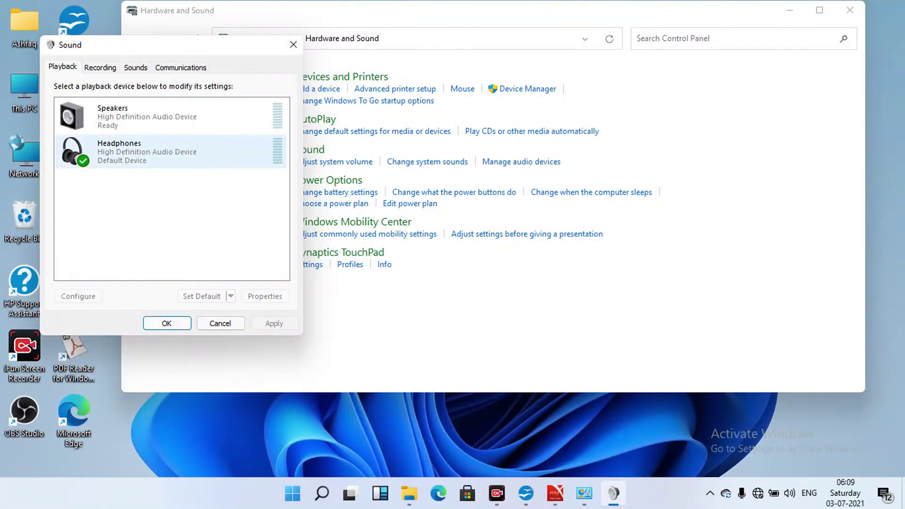
Show the Headphones Properties Levels page, where the headphone volume reads 67
right_click(267, 153)
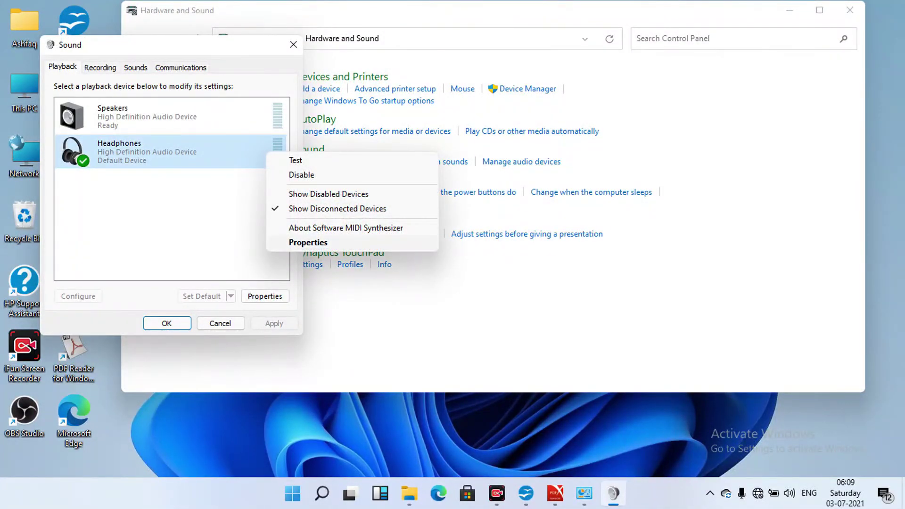
click(308, 242)
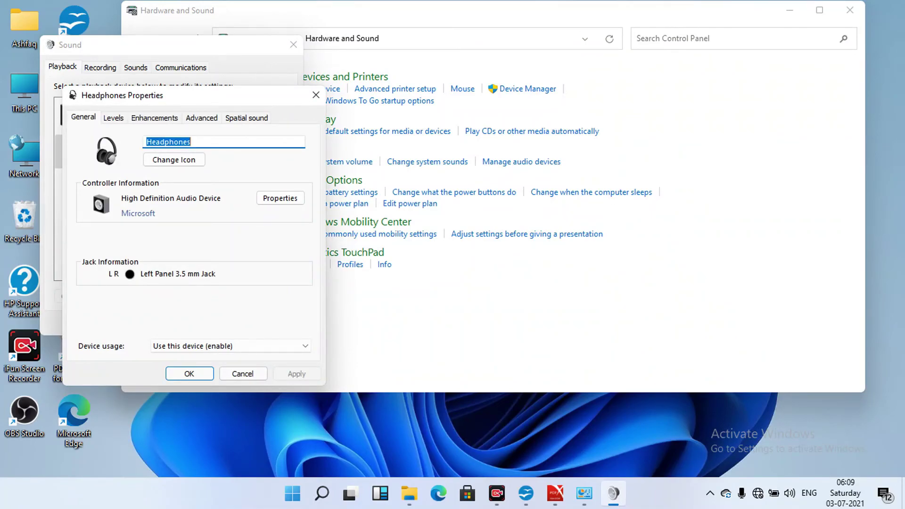
key(ctrl+Tab)
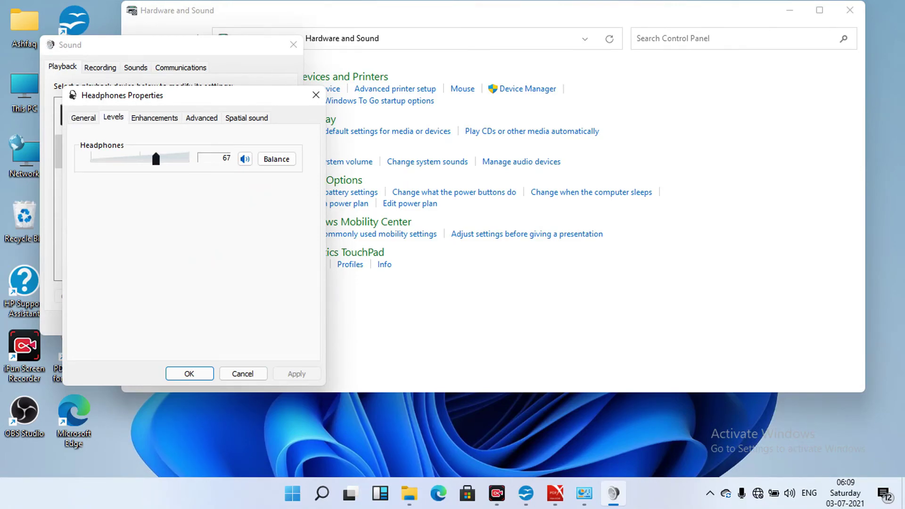
Raise the Headphones volume to 100, review the Enhancements, Advanced and Spatial sound pages, and confirm
drag(156, 159, 188, 159)
key(ctrl+Tab)
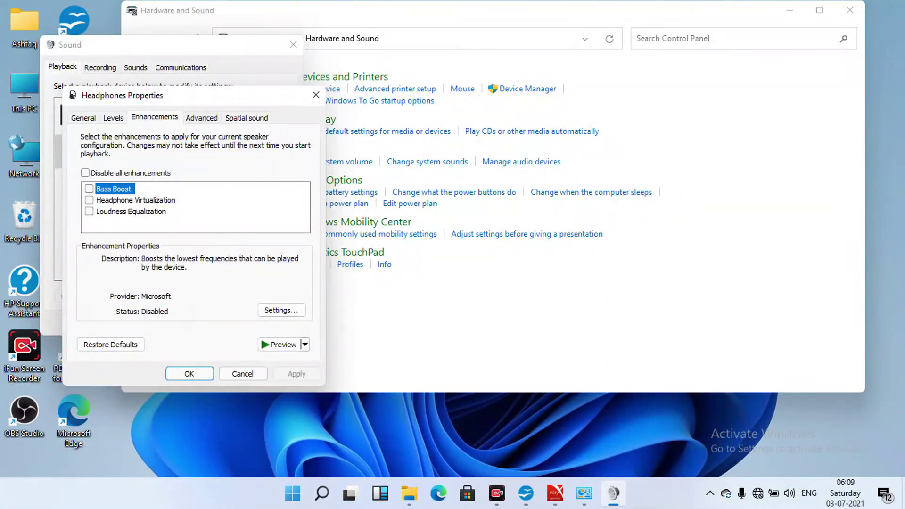
key(ctrl+Tab)
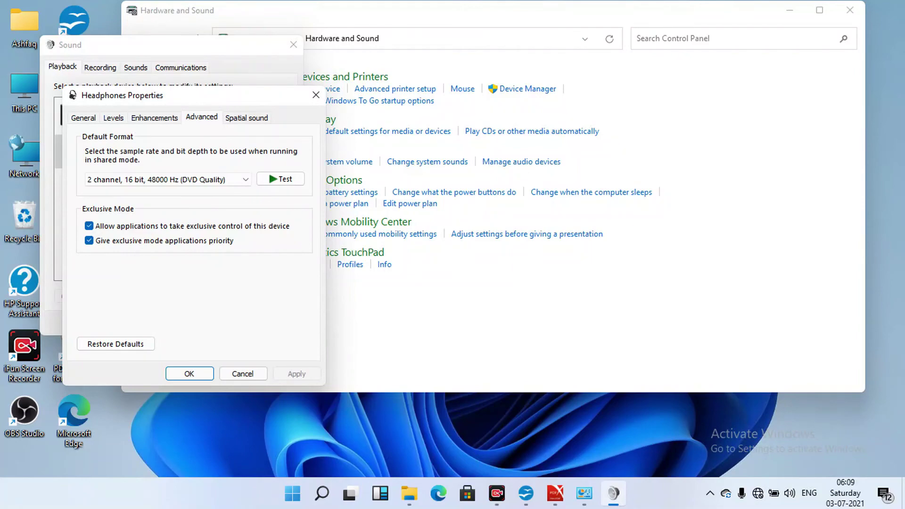
key(ctrl+Tab)
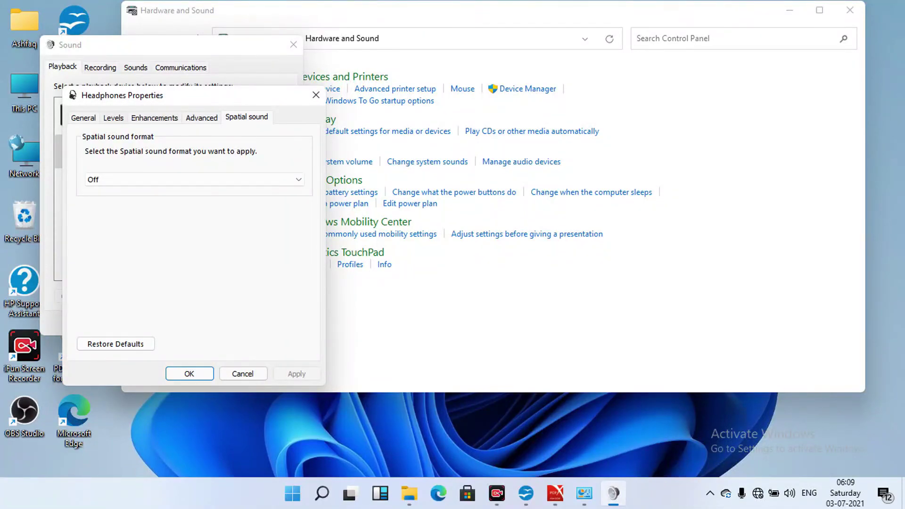
click(113, 117)
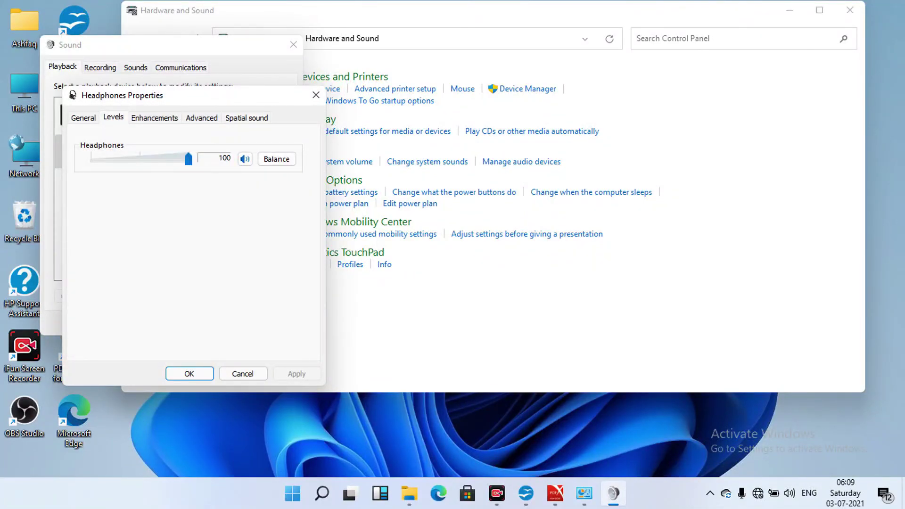
key(ctrl+shift+Tab)
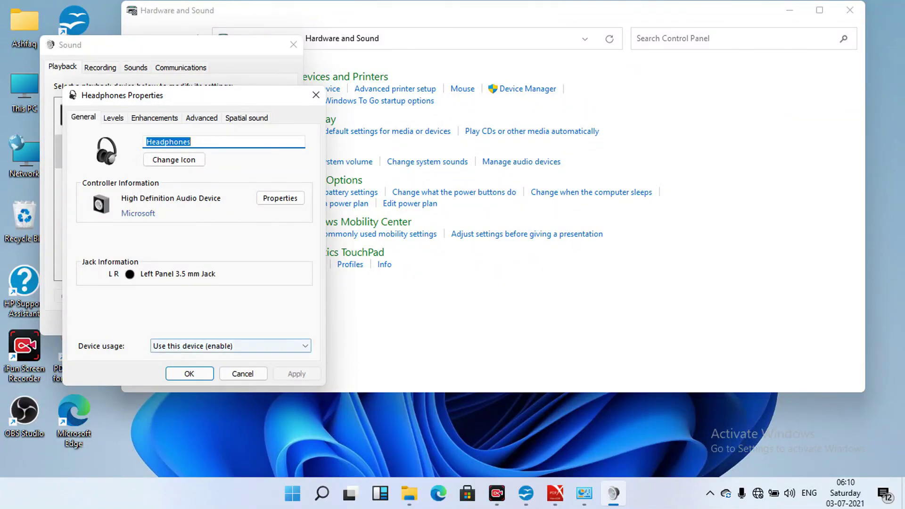
key(Return)
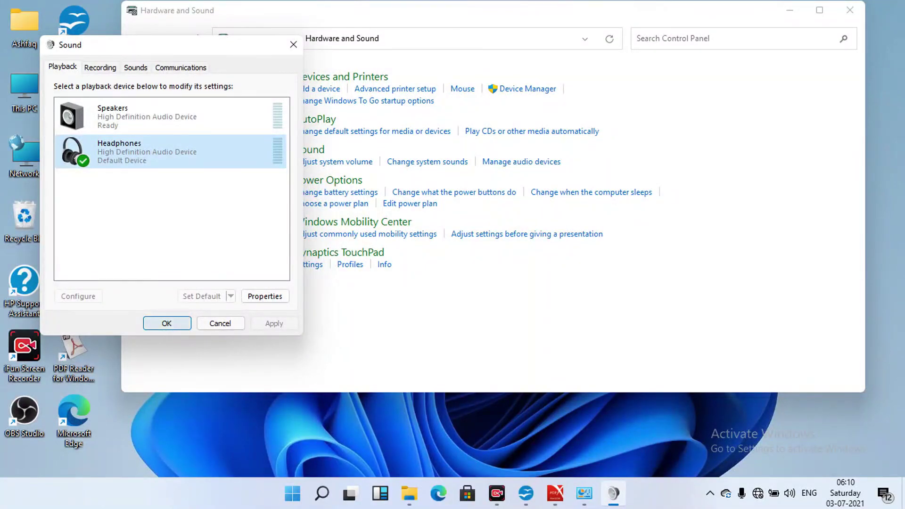
Close the Sound dialog and the Hardware and Sound window
key(Return)
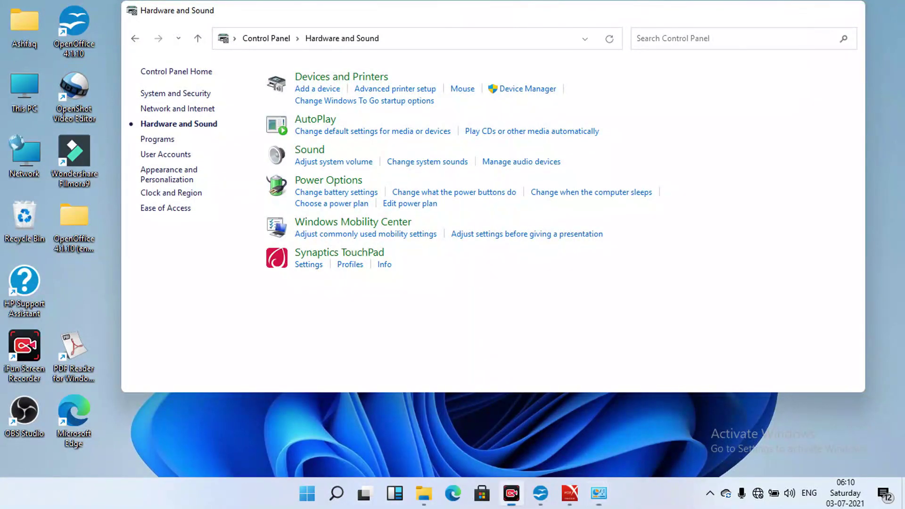
click(850, 10)
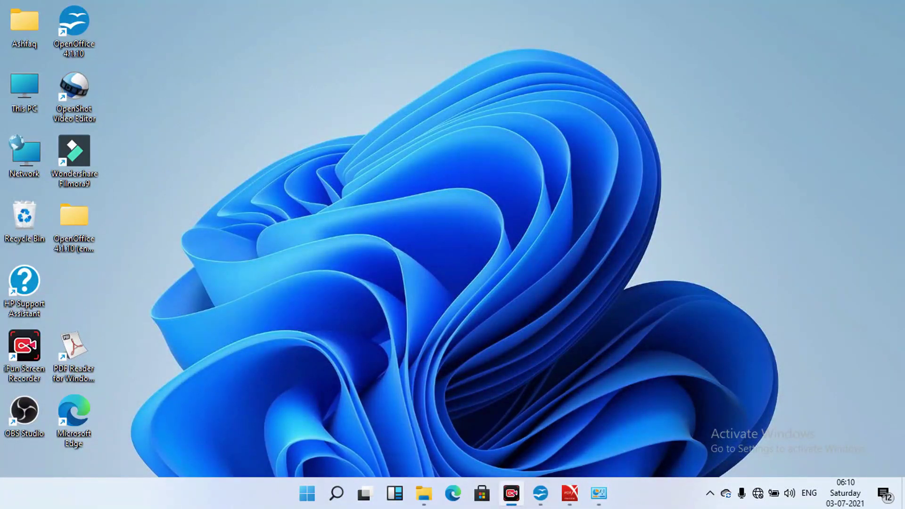